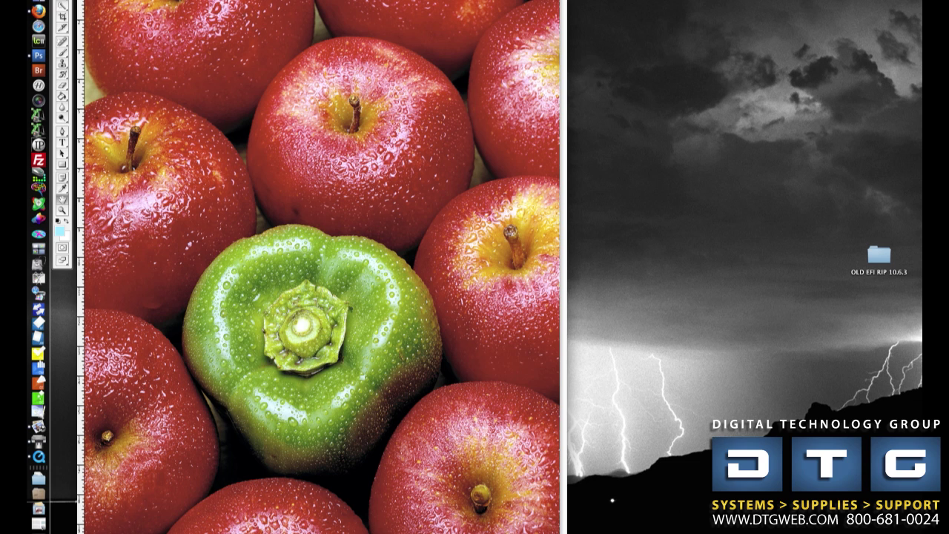
# Open the apple and pepper image in the Mirage Print plug-in
pyautogui.click(111, 1)
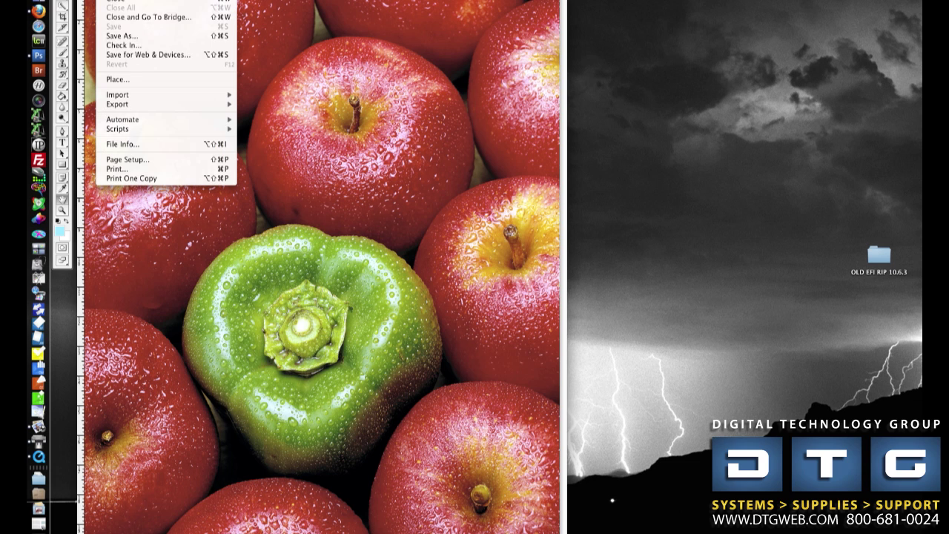
pyautogui.moveTo(135, 119)
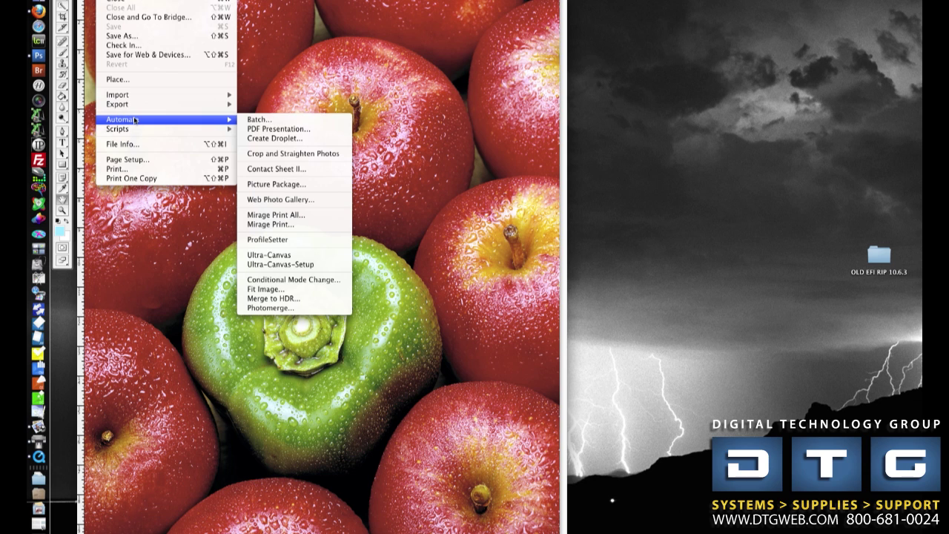
pyautogui.click(275, 224)
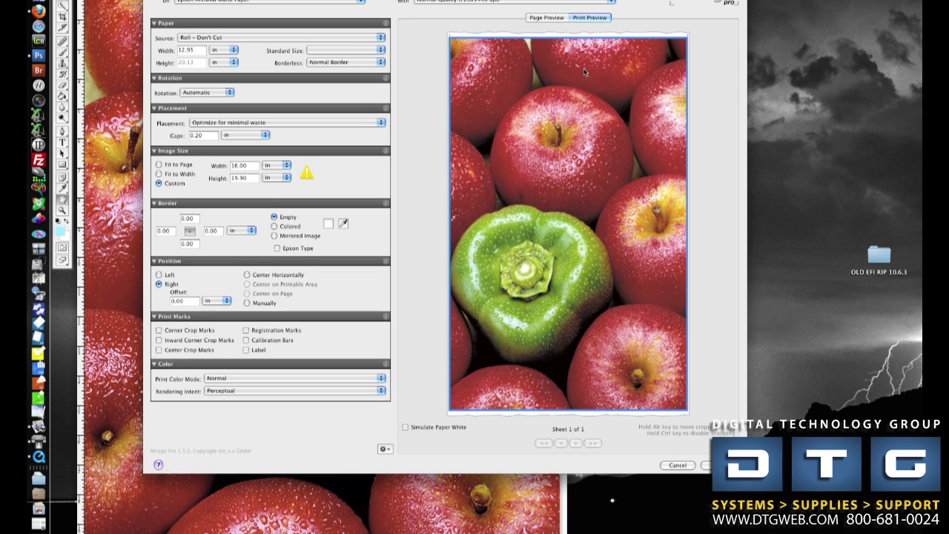
# Add a custom medium in the Mirage settings for the Epson Stylus Pro 4900, based on Epson Premium Glossy Photo Paper 250
pyautogui.press('super+comma')
pyautogui.click(496, 60)
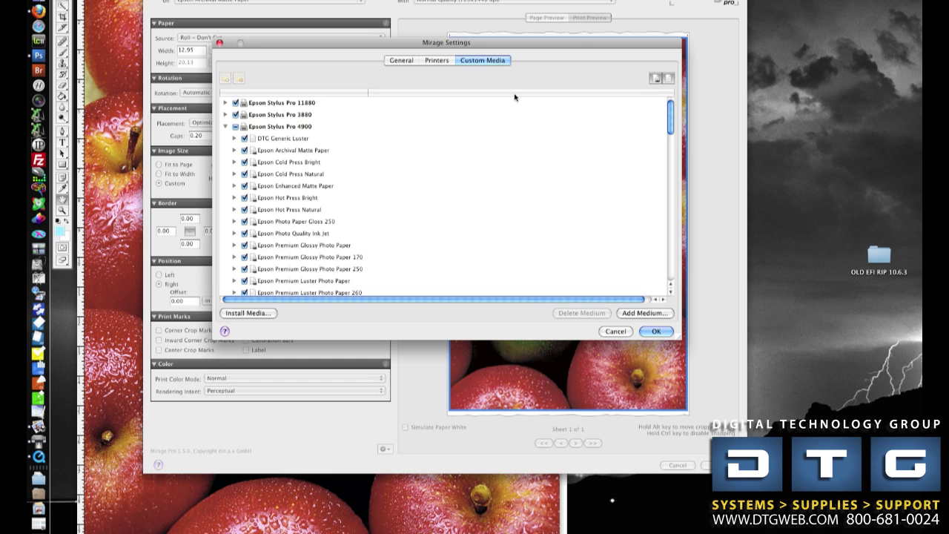
pyautogui.click(644, 313)
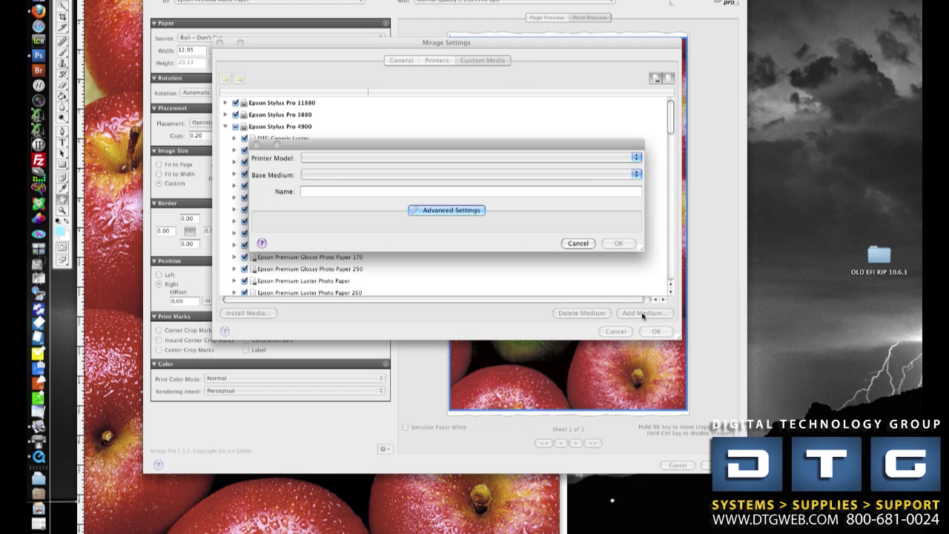
pyautogui.click(346, 158)
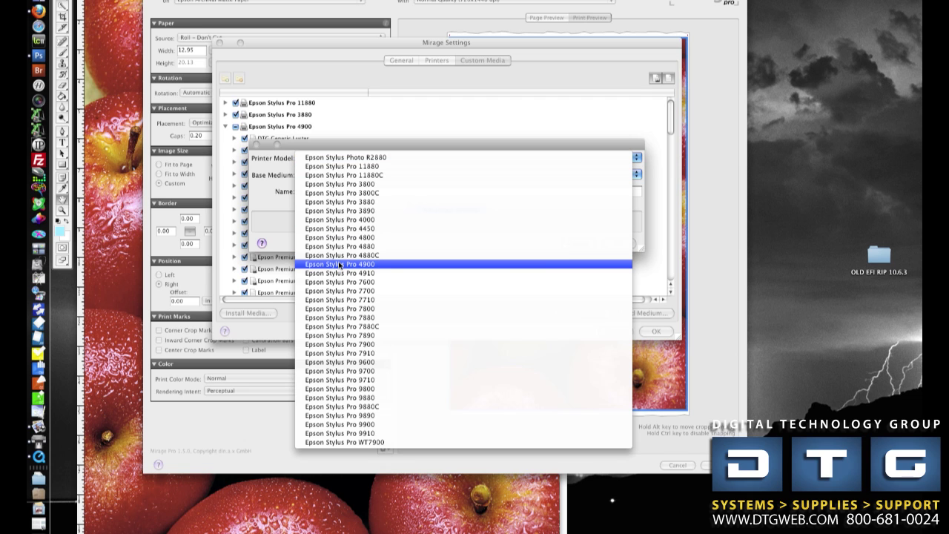
pyautogui.click(340, 264)
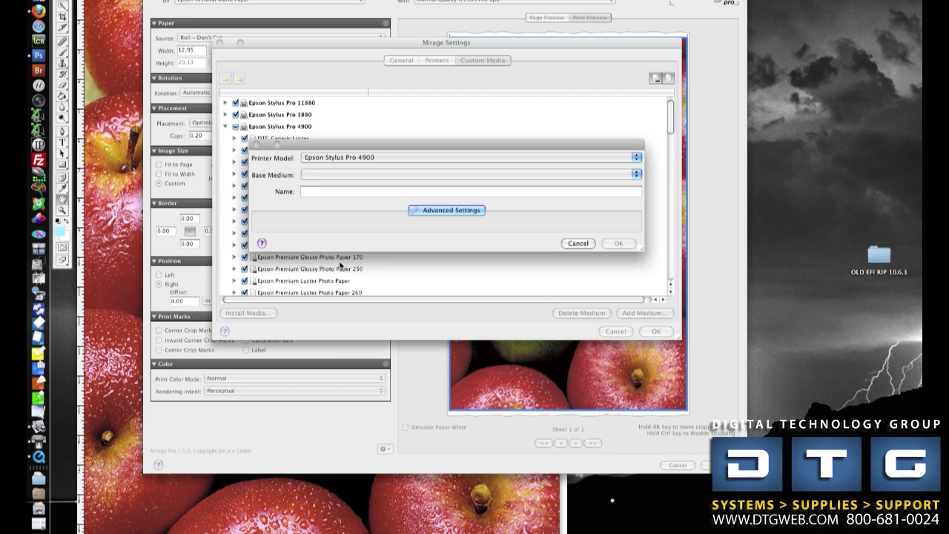
pyautogui.click(313, 178)
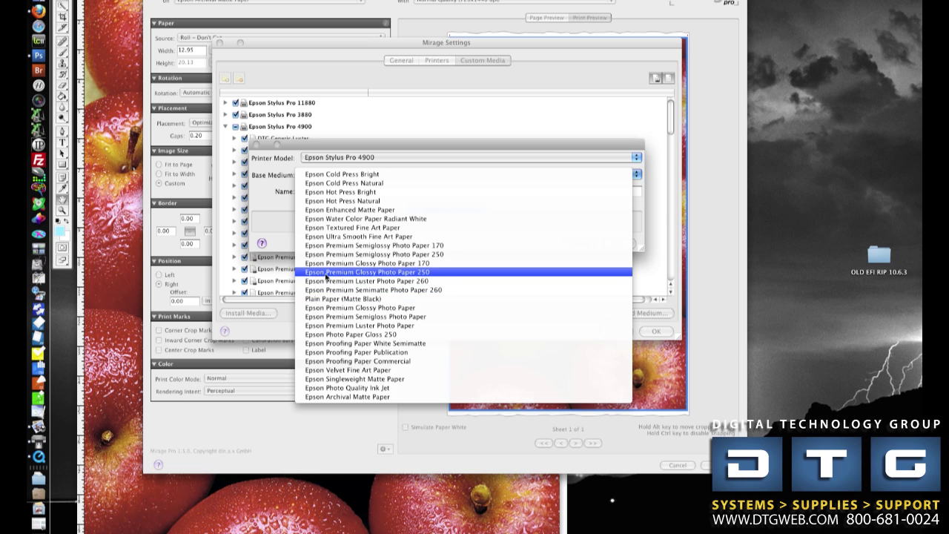
pyautogui.click(326, 273)
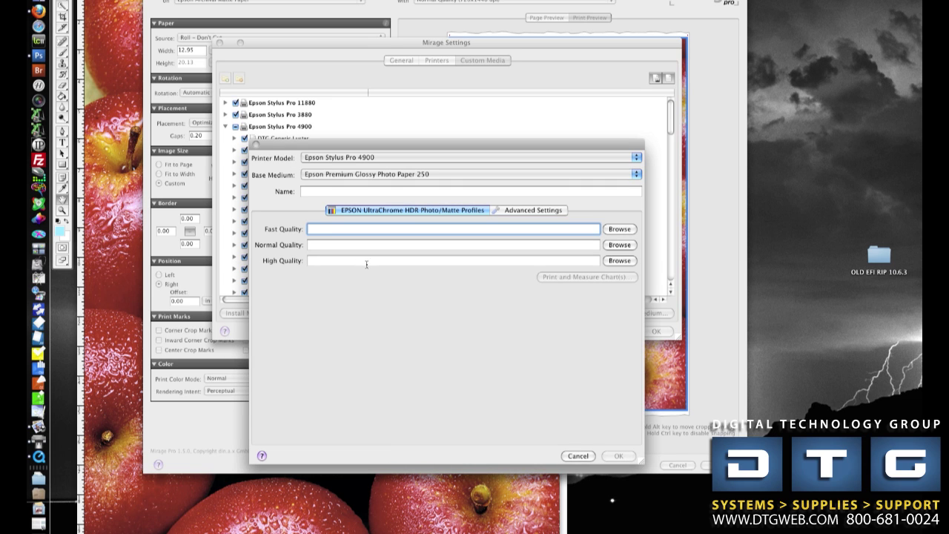
# Name the medium DTG_Reflections Silver Metallic Paper and begin its profile creation in print-and-measure mode on the Epson Stylus Pro 4900
pyautogui.click(309, 191)
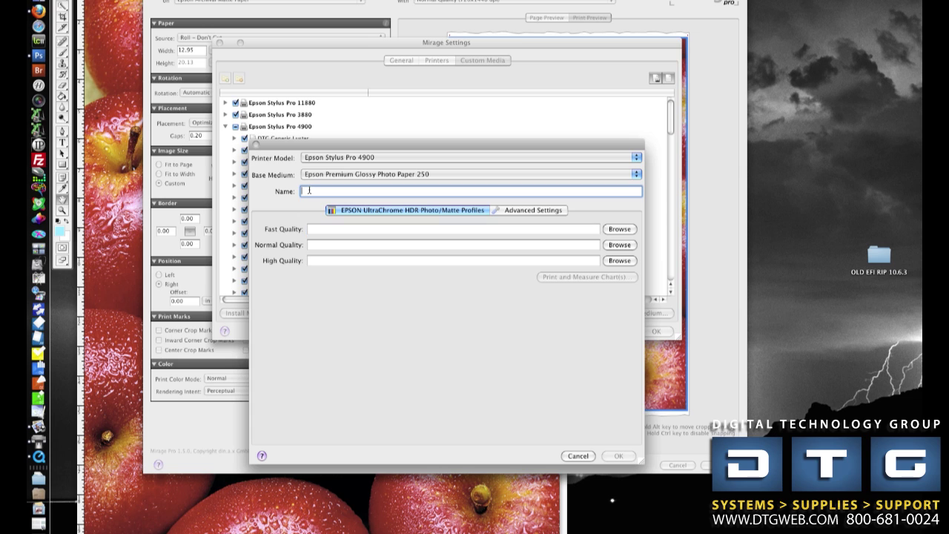
pyautogui.write('DTG')
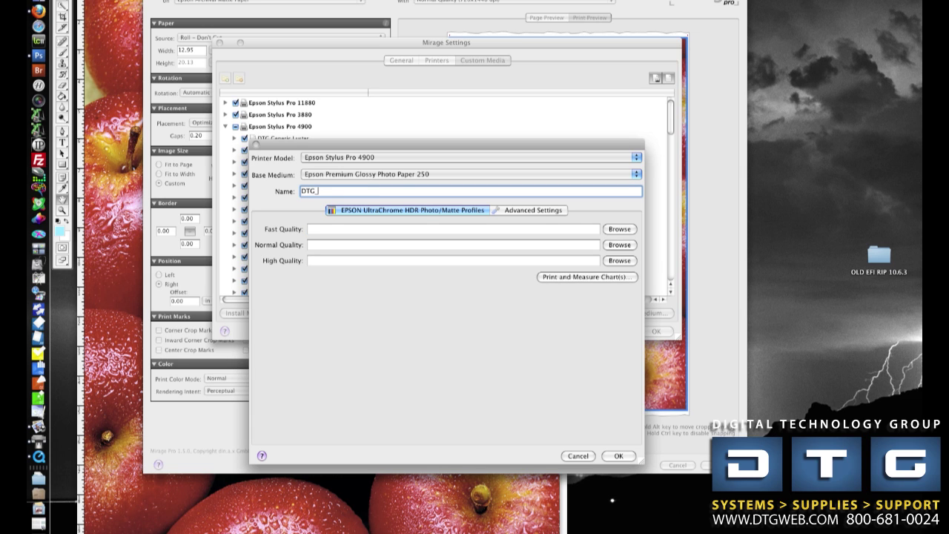
pyautogui.write('_Reflections Silver Metallic Paper')
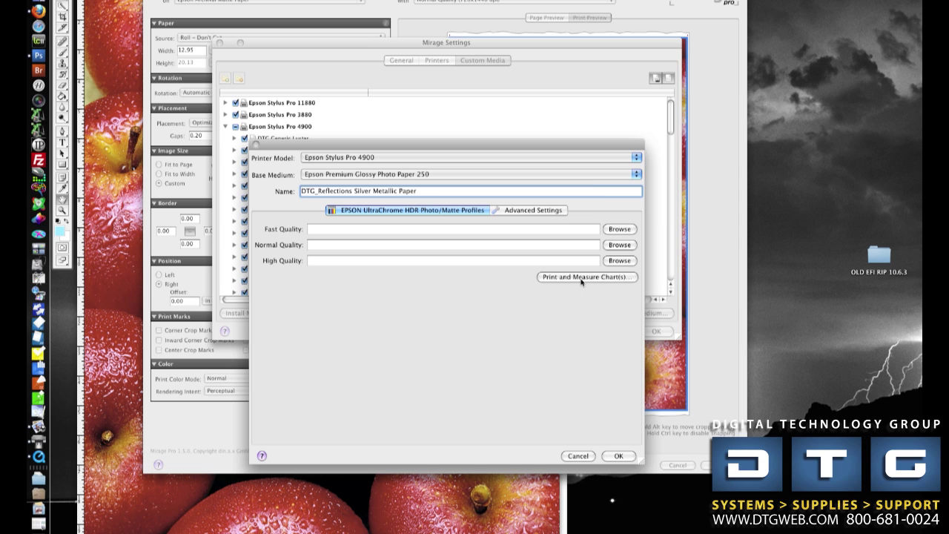
pyautogui.click(581, 277)
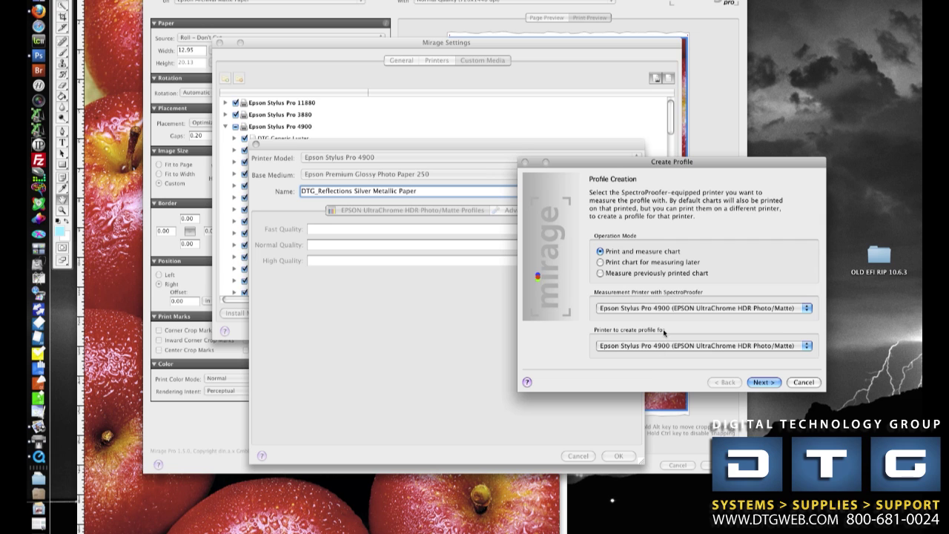
pyautogui.click(764, 383)
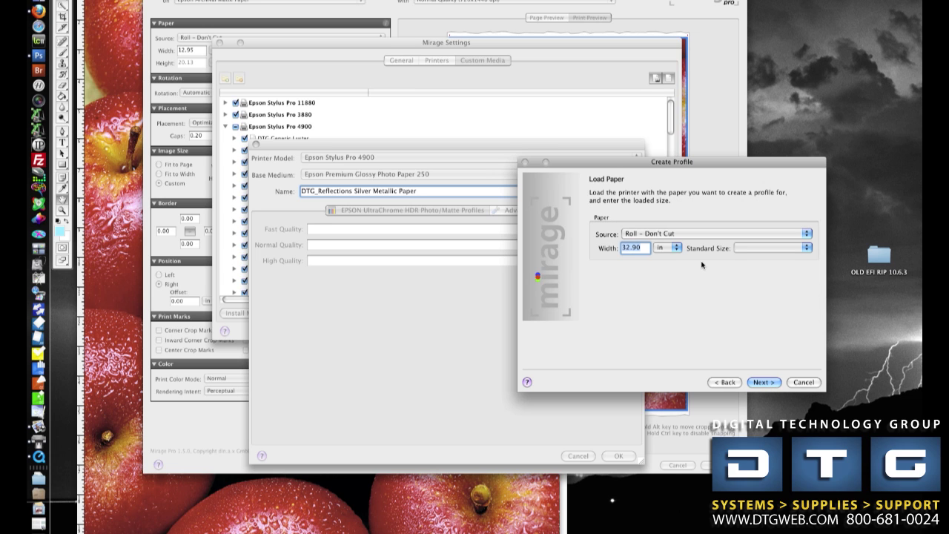
# Choose a standard size and width unit for the loaded roll paper, and accept the Standard chart type
pyautogui.click(739, 249)
pyautogui.click(749, 264)
pyautogui.click(662, 248)
pyautogui.click(661, 238)
pyautogui.click(774, 383)
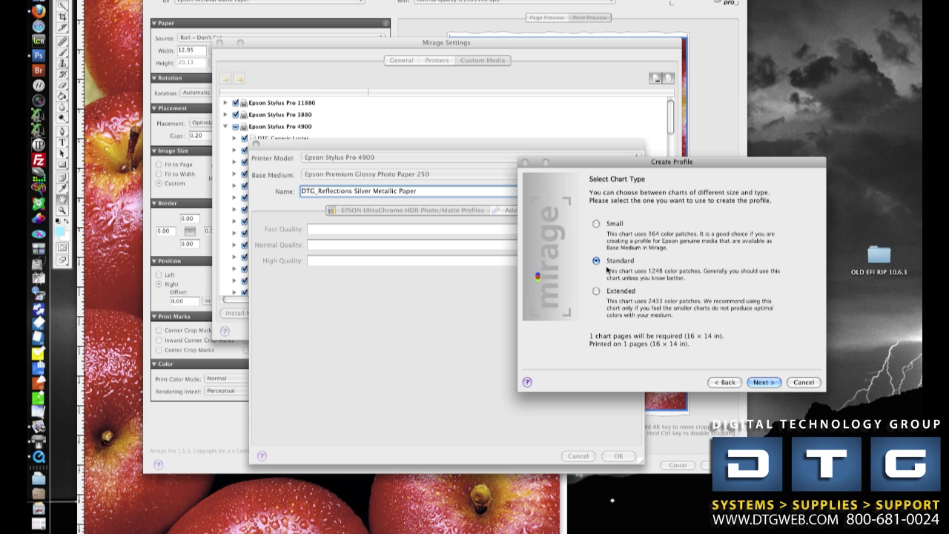
pyautogui.click(753, 380)
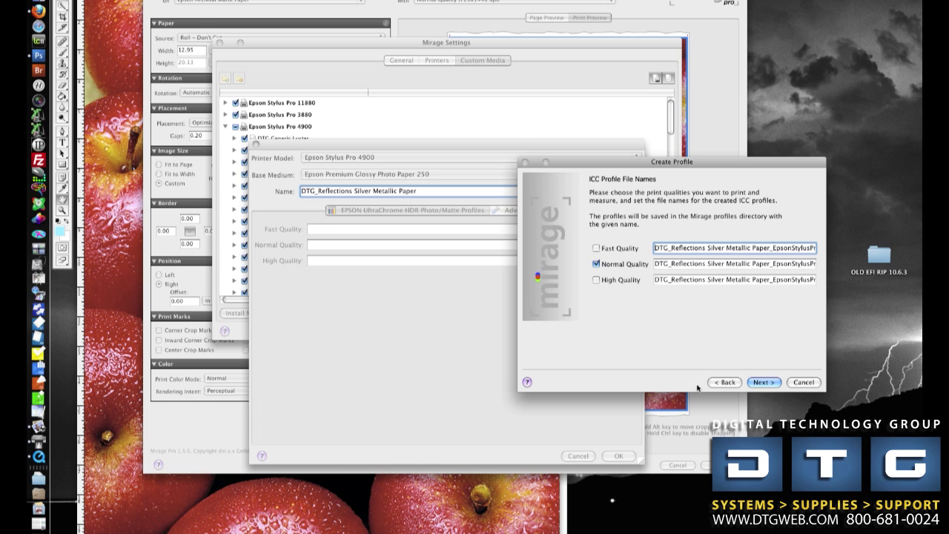
pyautogui.click(596, 248)
pyautogui.click(597, 279)
pyautogui.click(597, 248)
pyautogui.click(596, 280)
# Print and measure the Normal Quality chart to create its profile, finish the wizard and accept the Mirage settings
pyautogui.click(763, 381)
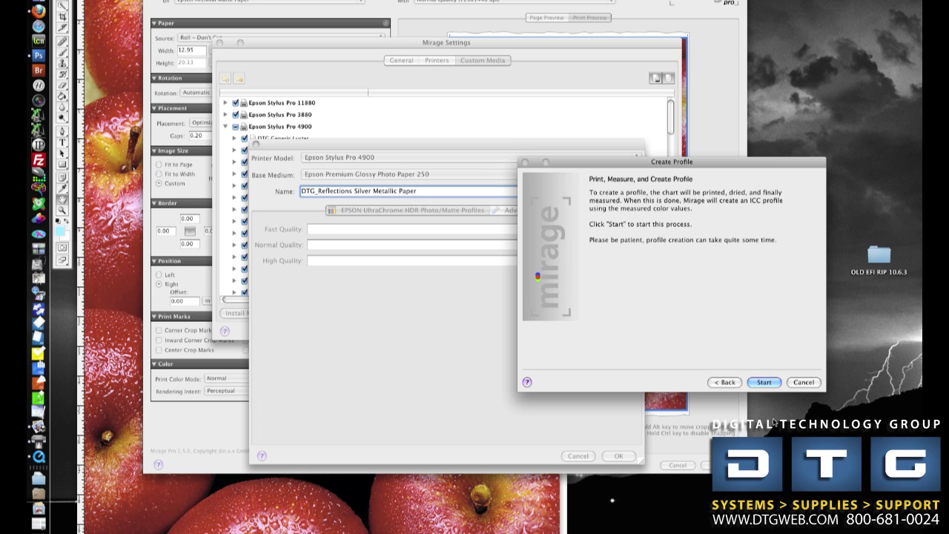
pyautogui.click(764, 382)
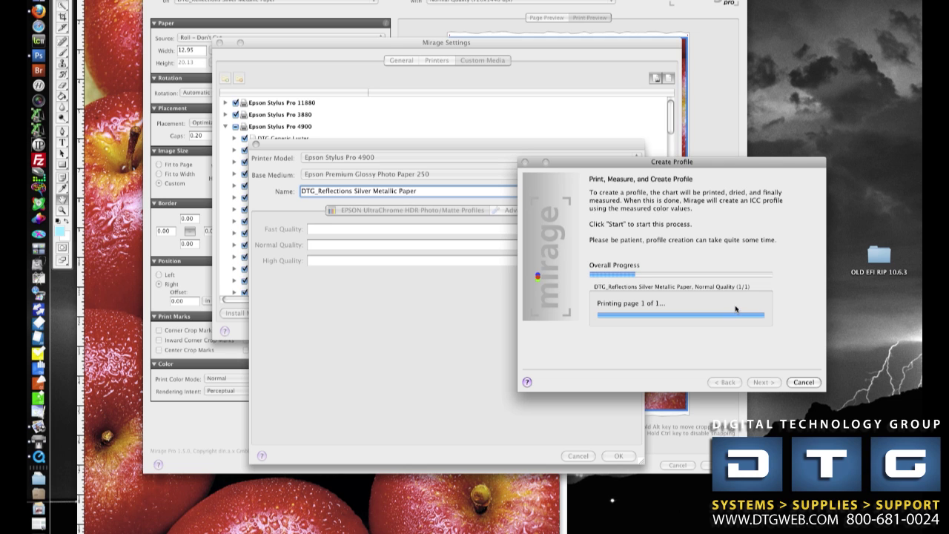
pyautogui.moveTo(676, 164); pyautogui.dragTo(633, 159)
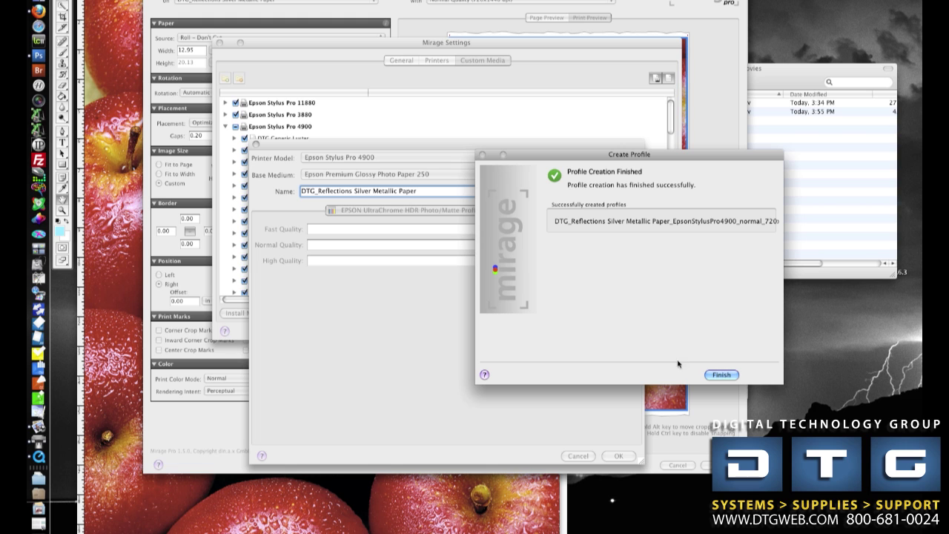
pyautogui.click(719, 374)
pyautogui.click(648, 333)
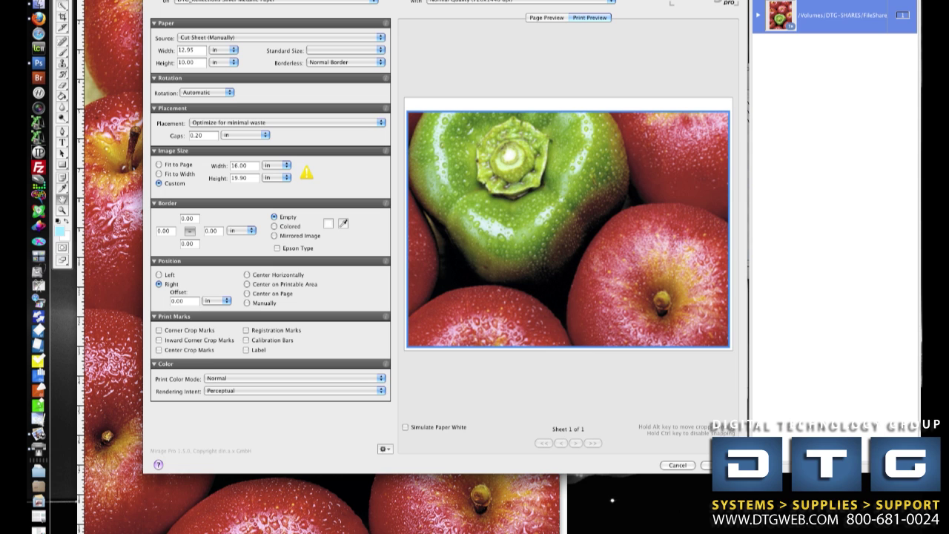
# Add another custom medium for the Epson Stylus Pro 7900, based on Epson Enhanced Matte Paper
pyautogui.press('super+comma')
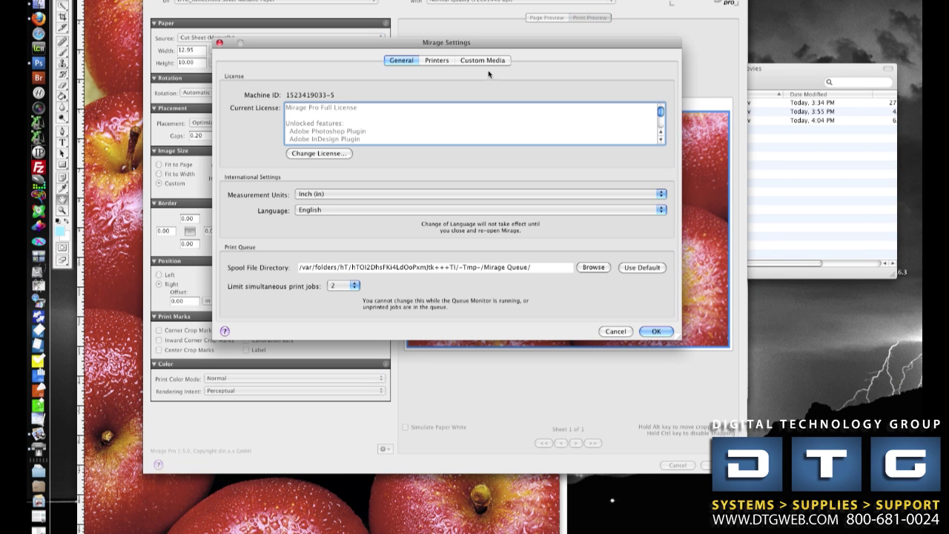
pyautogui.click(482, 61)
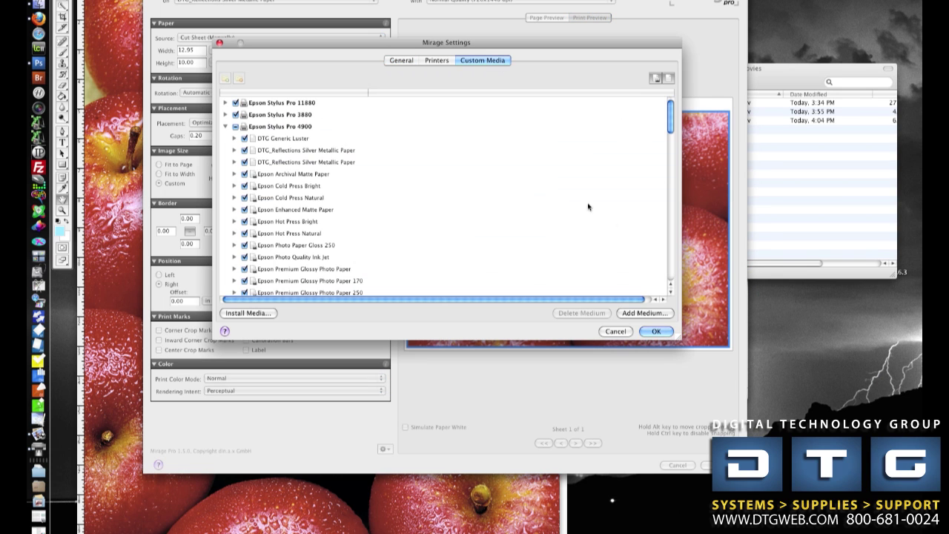
pyautogui.click(645, 312)
pyautogui.click(441, 158)
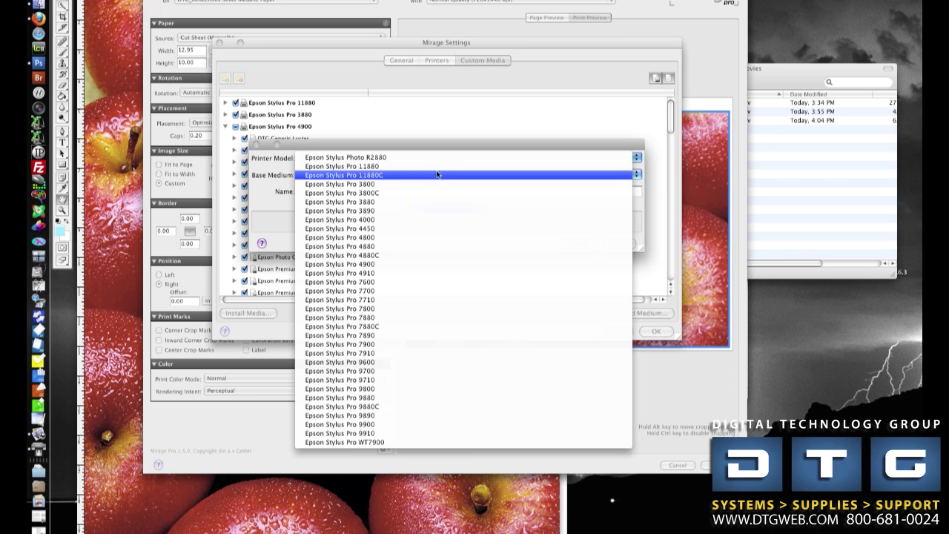
pyautogui.click(417, 349)
pyautogui.click(346, 178)
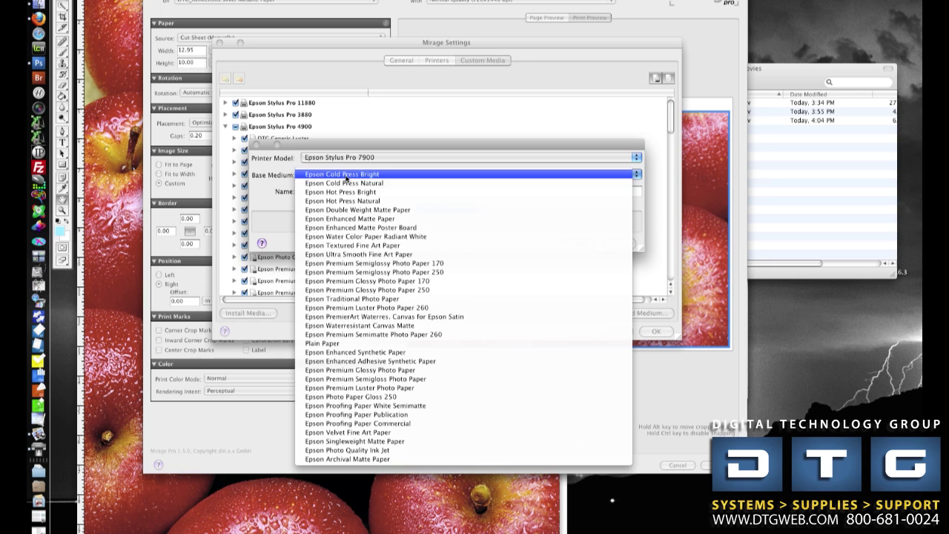
pyautogui.click(345, 228)
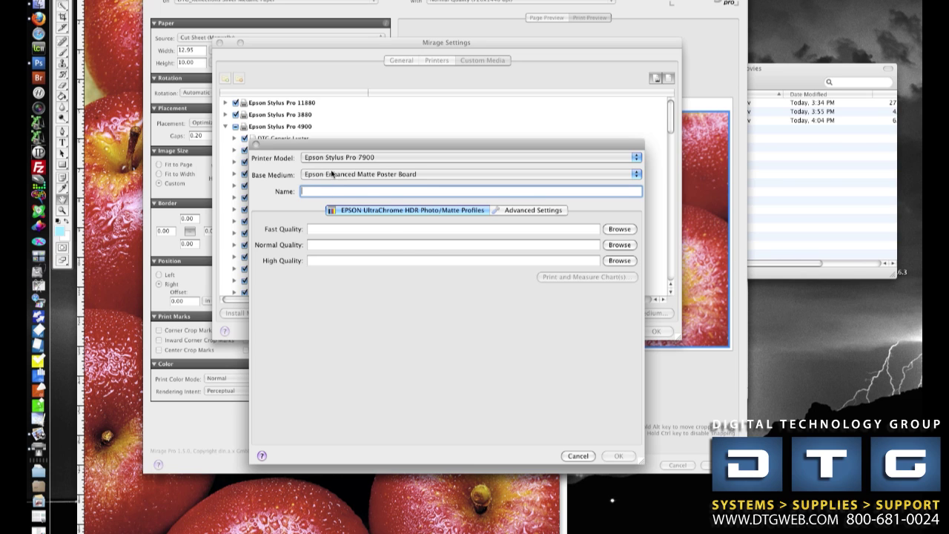
pyautogui.click(332, 174)
pyautogui.click(333, 165)
# Name the medium fineline premium matte paper and start its chart printing and measuring wizard
pyautogui.write('fineline ')
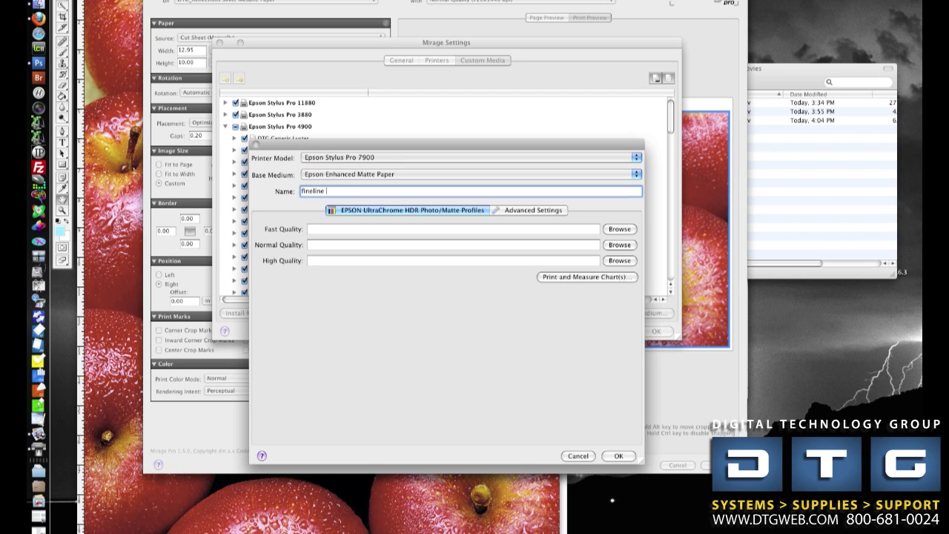
pyautogui.write('premium matte paper')
pyautogui.click(567, 279)
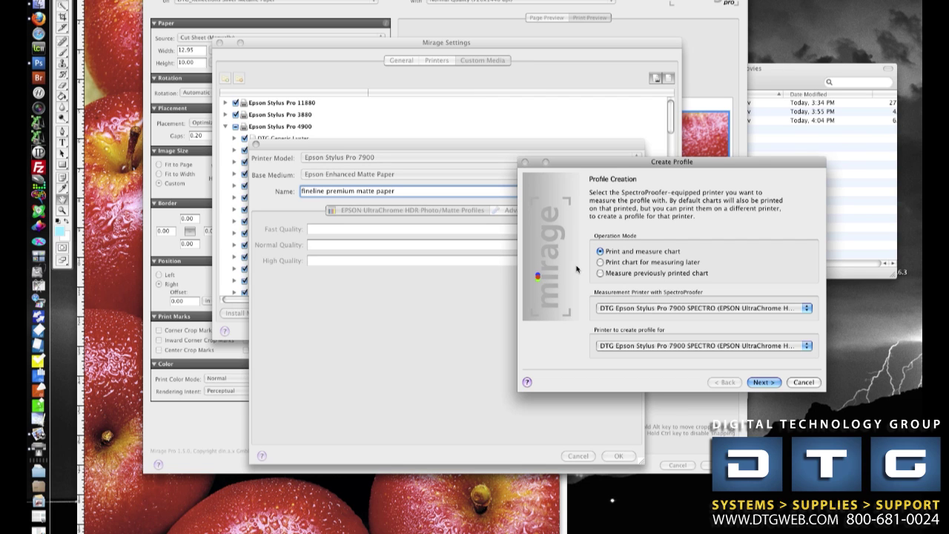
# Set the profile wizard to print the chart for measuring later, with the Epson Stylus Pro 4900 as the measurement printer
pyautogui.click(618, 264)
pyautogui.click(623, 311)
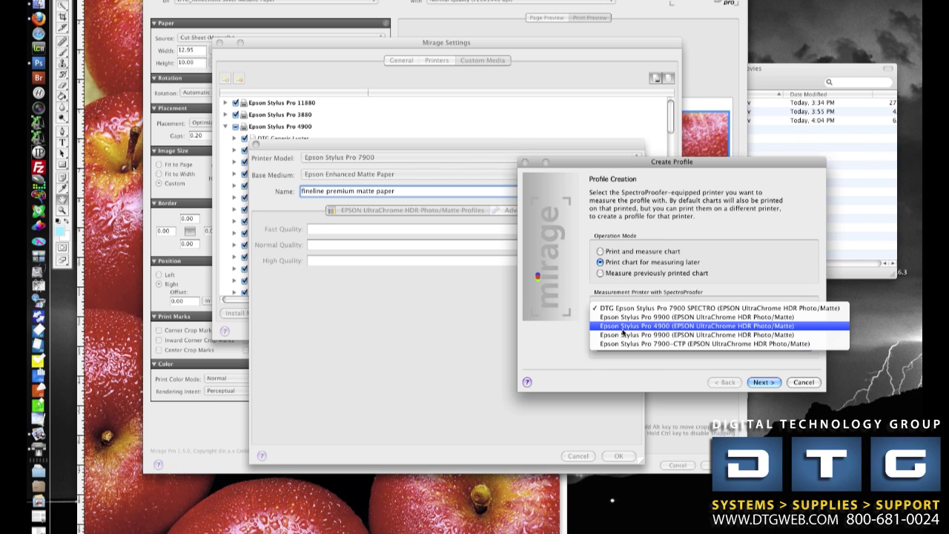
pyautogui.click(622, 327)
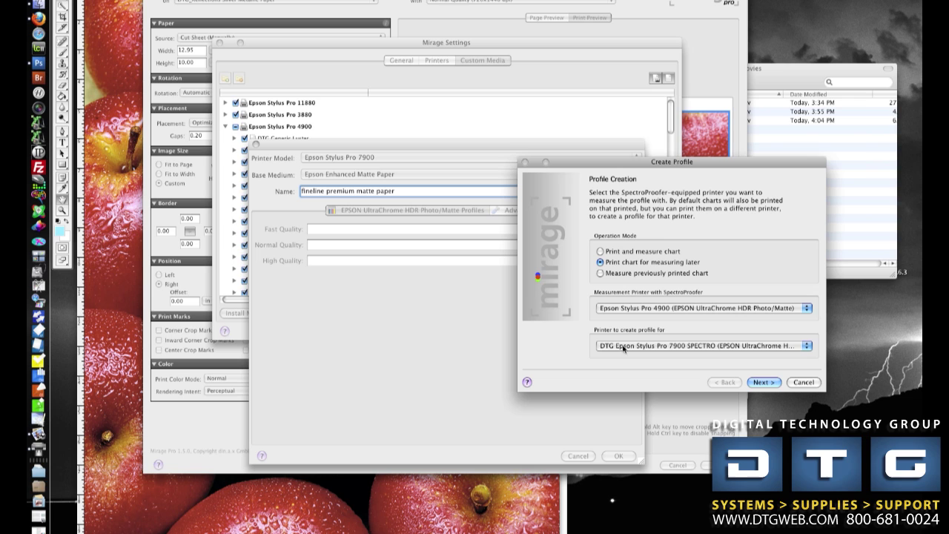
pyautogui.click(764, 383)
# Set the loaded roll paper to the standard size 16 in (40.6 cm)
pyautogui.click(745, 252)
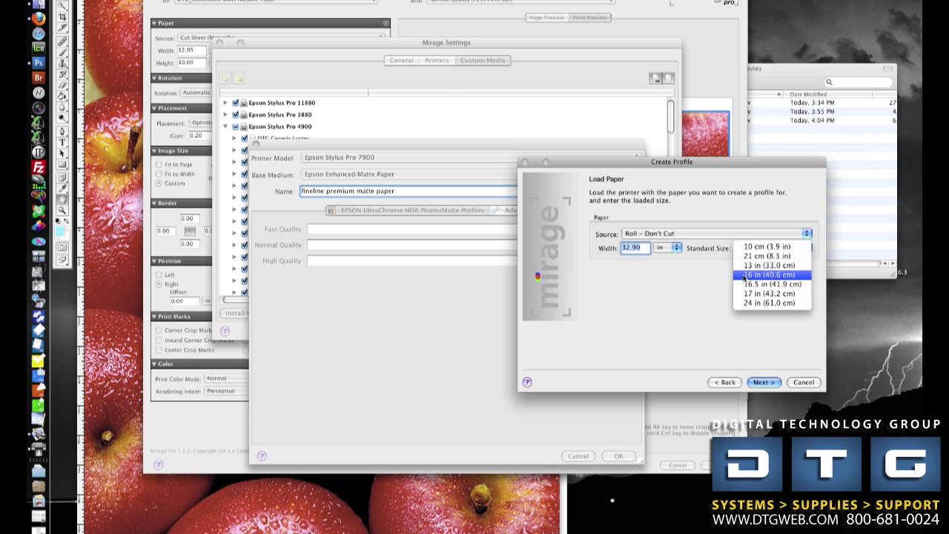
pyautogui.click(745, 276)
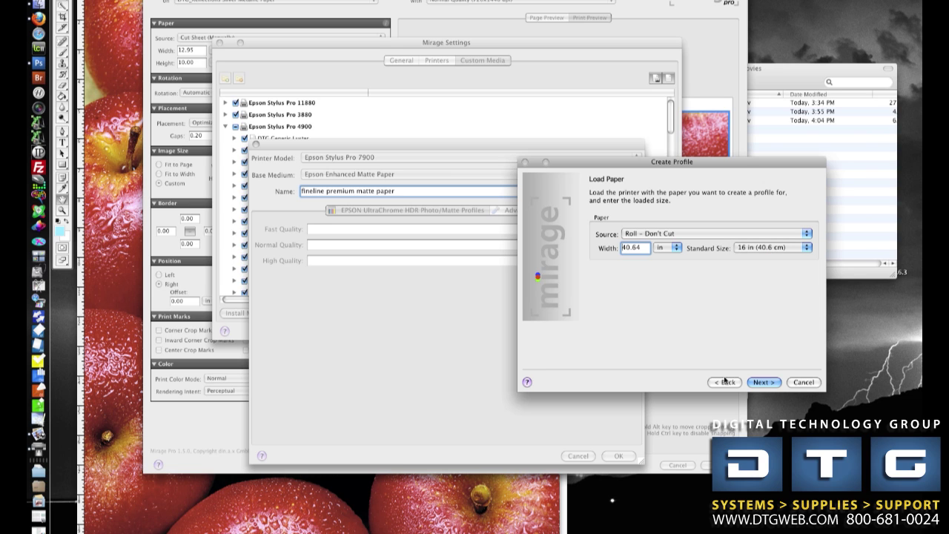
pyautogui.click(750, 382)
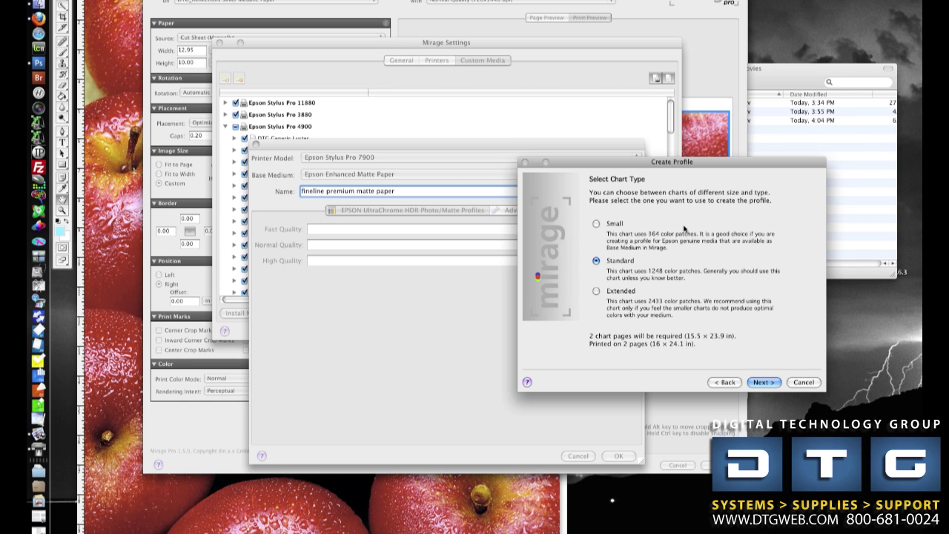
# Choose the Extended chart type with Normal Quality, print the charts and finish the wizard
pyautogui.click(614, 290)
pyautogui.click(763, 383)
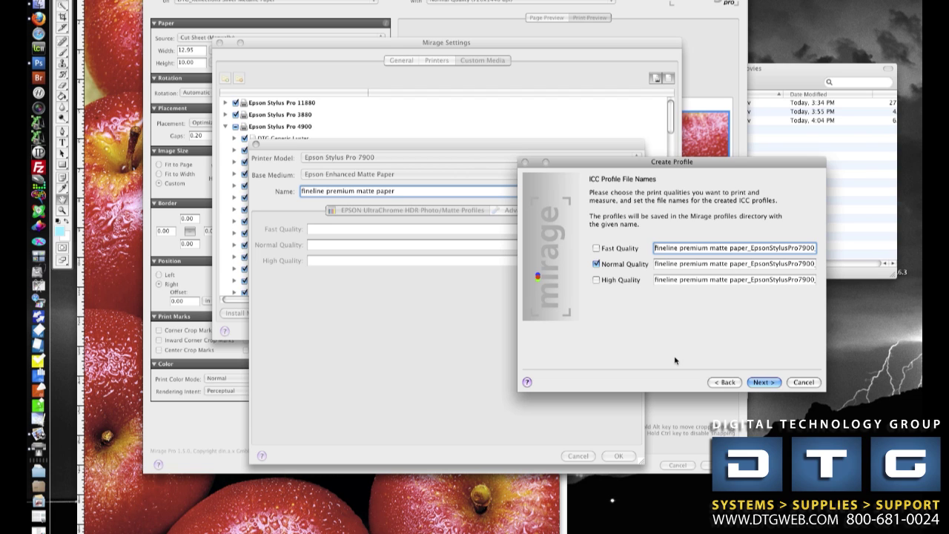
pyautogui.click(759, 382)
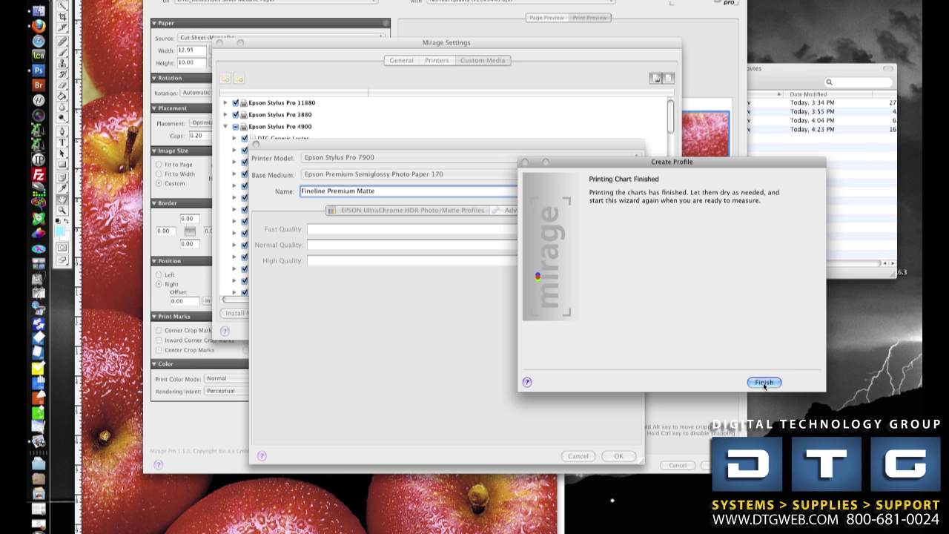
pyautogui.click(763, 382)
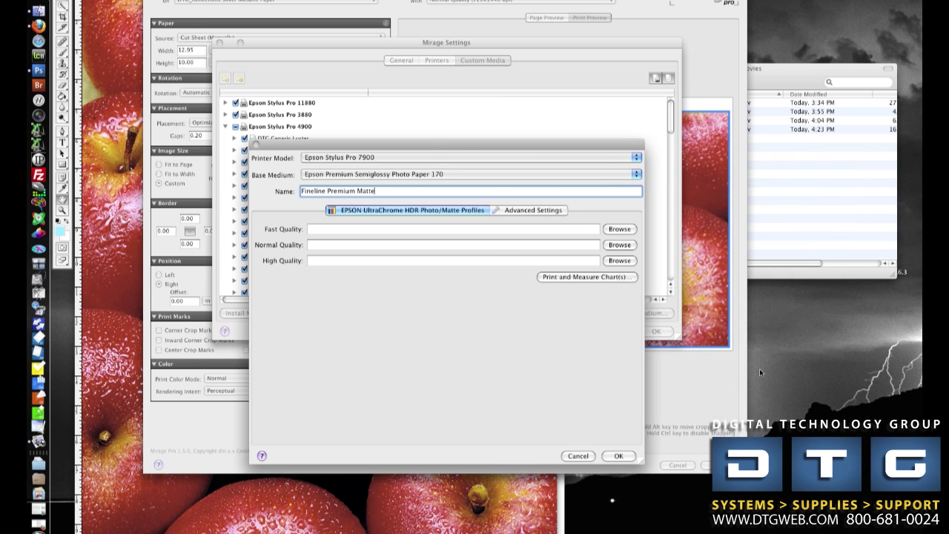
# Set the profile wizard to measure a previously printed chart, with the Epson Stylus Pro 4900 as the measurement printer
pyautogui.click(595, 277)
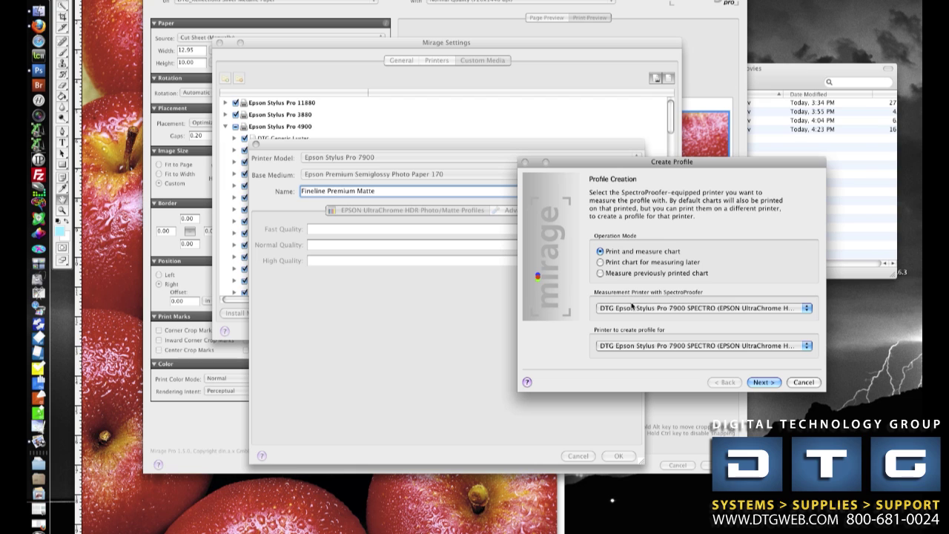
pyautogui.click(620, 274)
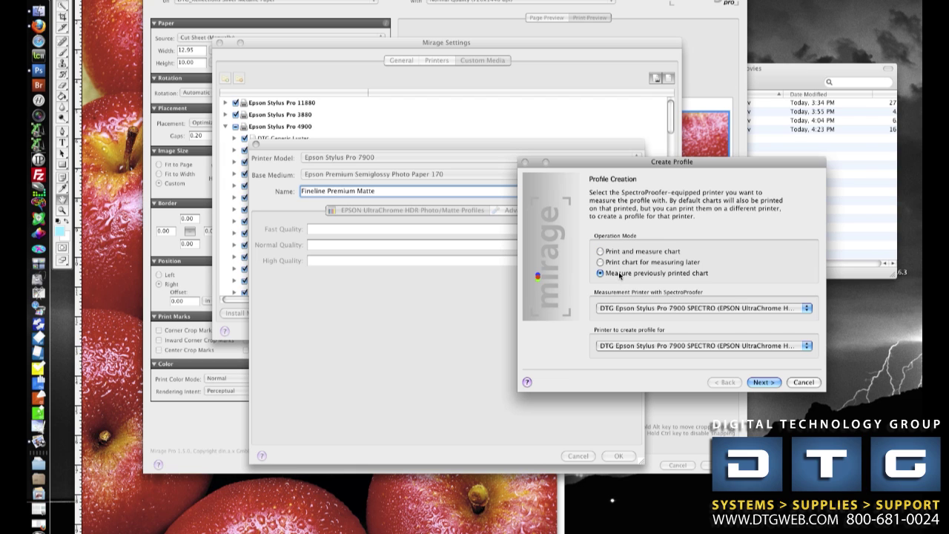
pyautogui.click(638, 312)
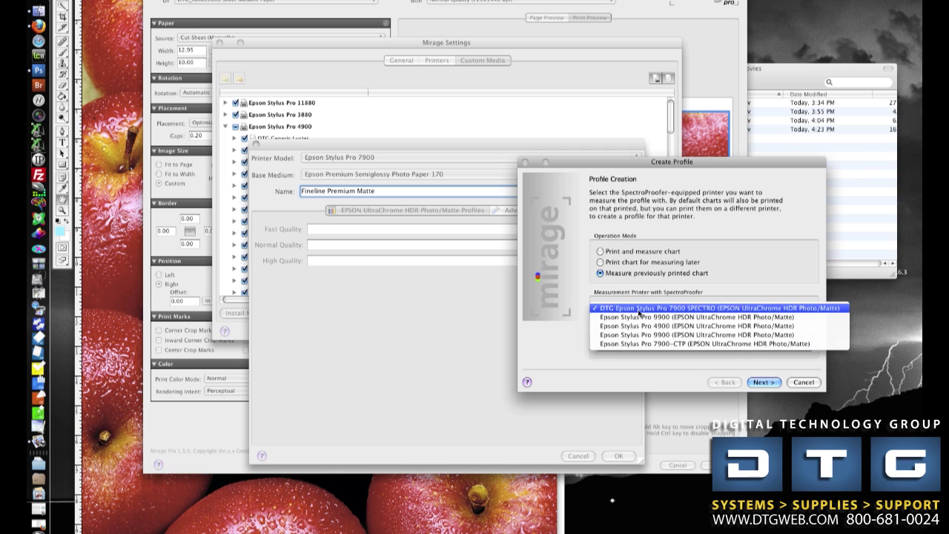
pyautogui.click(639, 326)
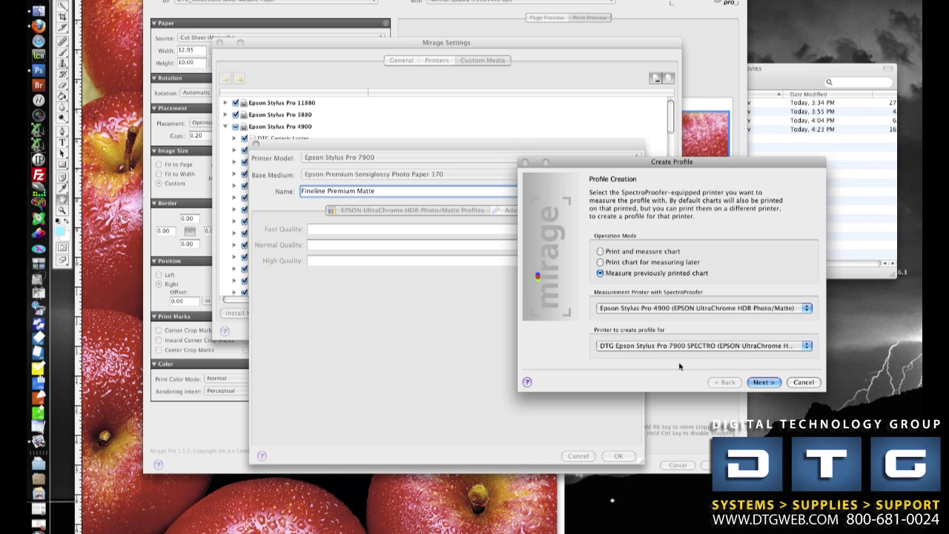
pyautogui.click(762, 383)
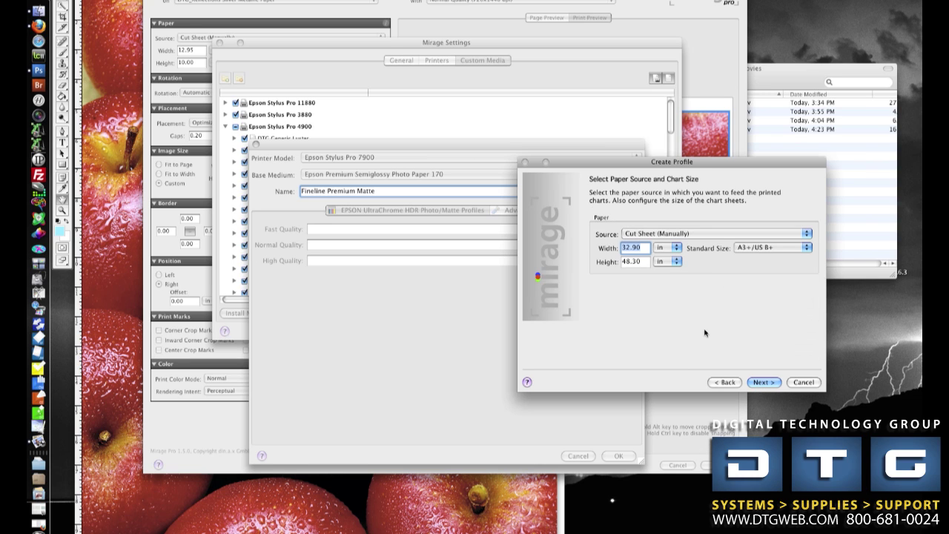
# Set the cut sheet chart paper to the Photo Series standard size 16 × 20 in (40.6 × 50.8 cm)
pyautogui.click(753, 248)
pyautogui.click(754, 252)
pyautogui.click(789, 248)
pyautogui.moveTo(795, 265)
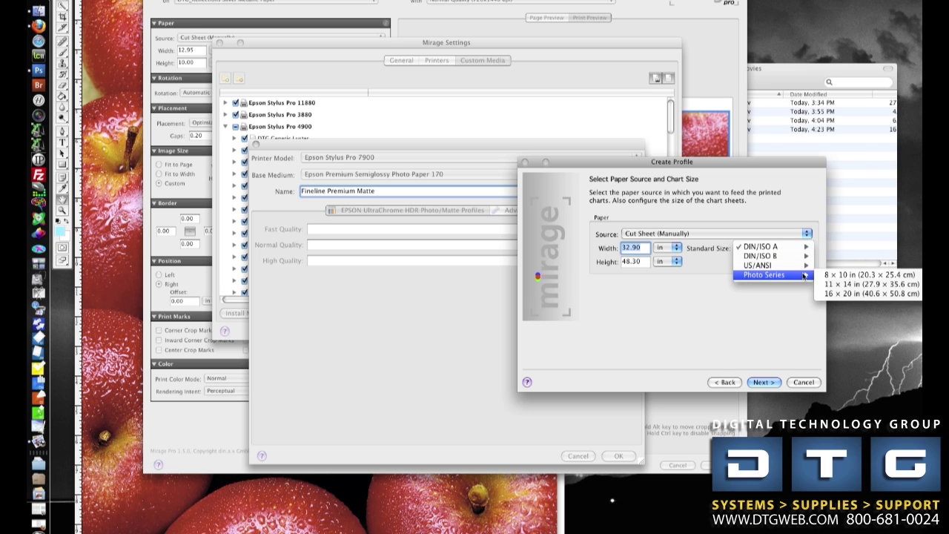
pyautogui.click(844, 295)
pyautogui.click(764, 381)
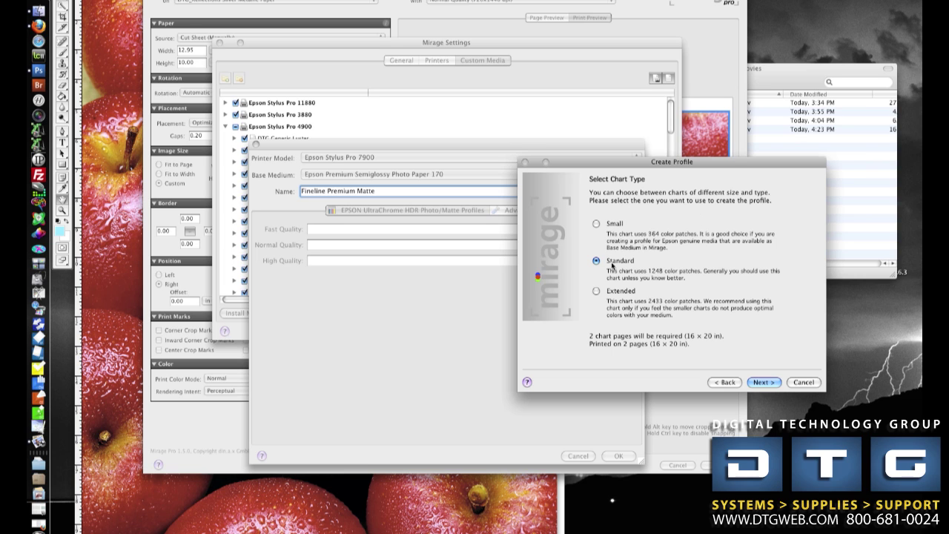
# Choose the Extended chart type with Normal Quality and start measuring the previously printed charts
pyautogui.click(612, 293)
pyautogui.click(760, 382)
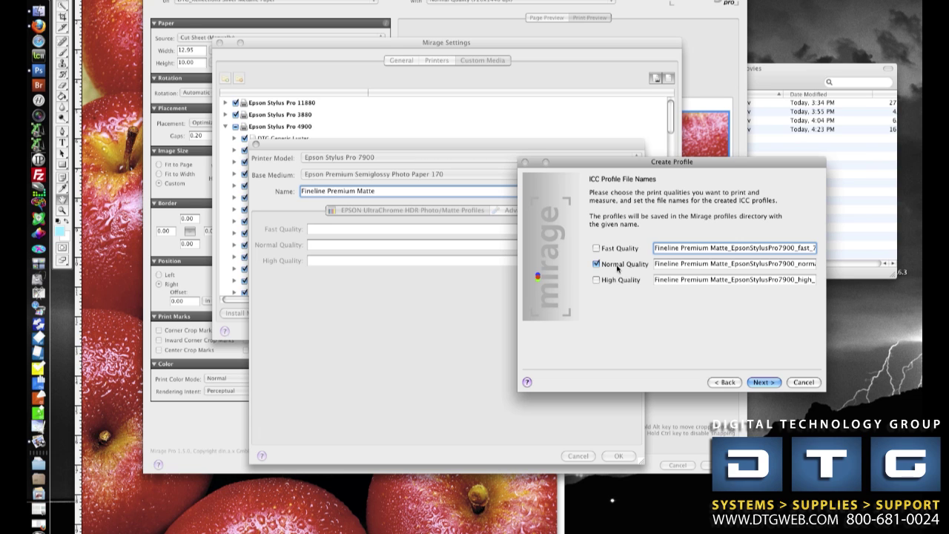
pyautogui.click(763, 382)
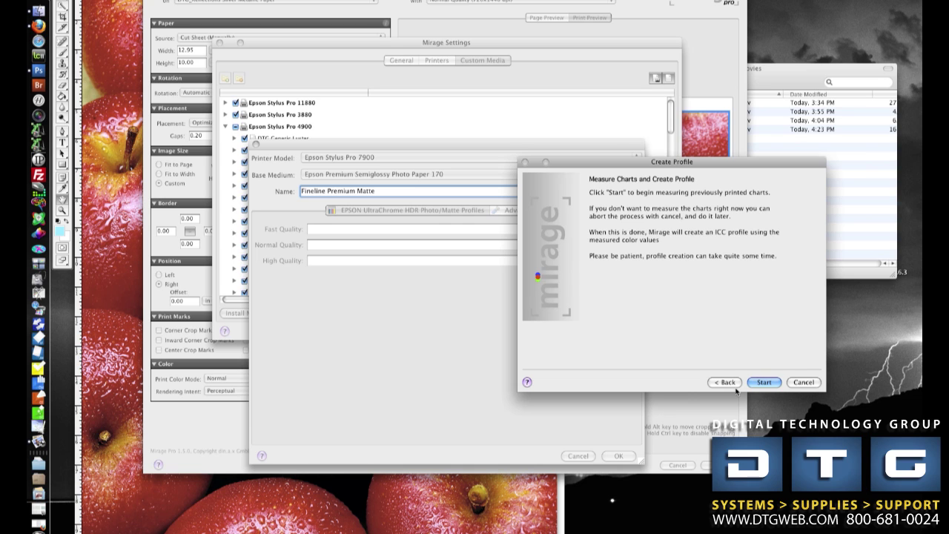
pyautogui.click(759, 384)
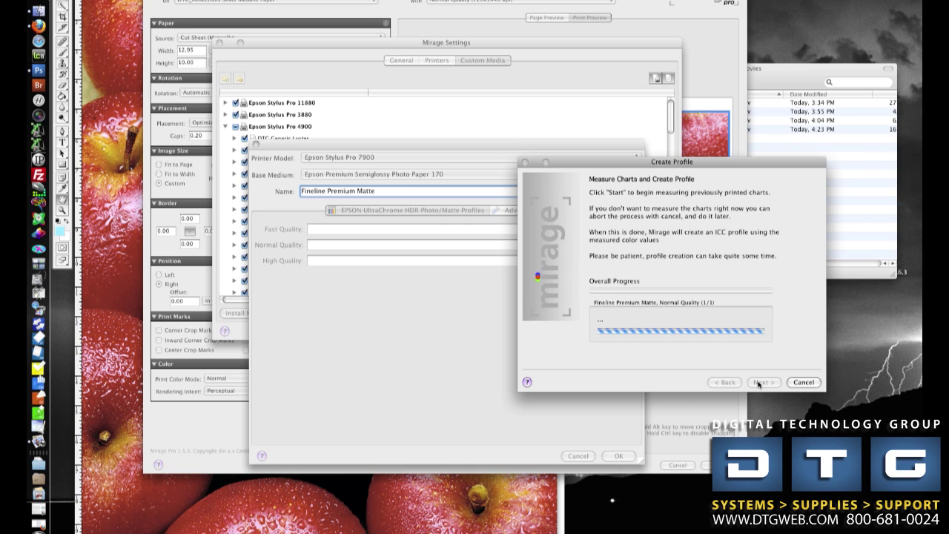